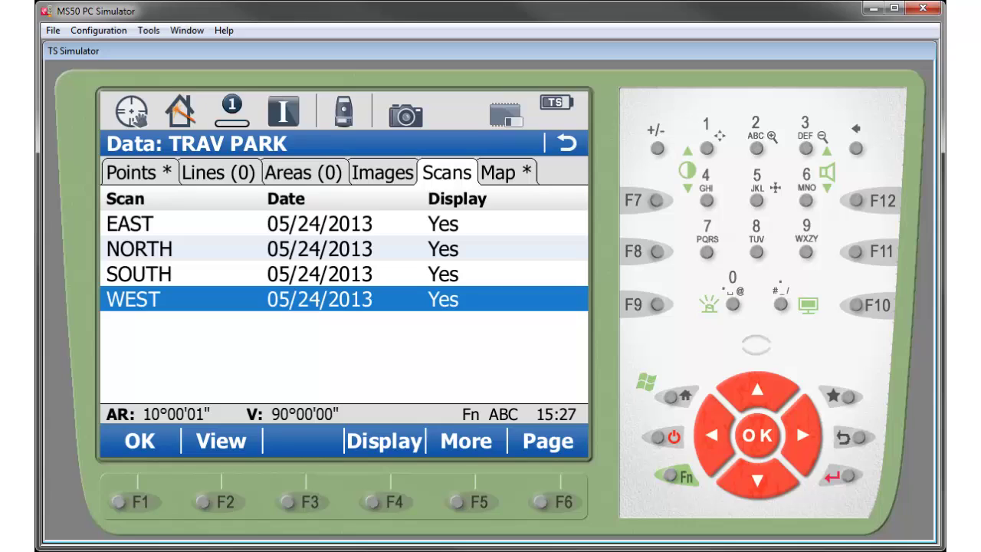
# View the WEST scan's point cloud in 3D, orbit it to oblique angles, then close the viewer.
pyautogui.click(208, 443)
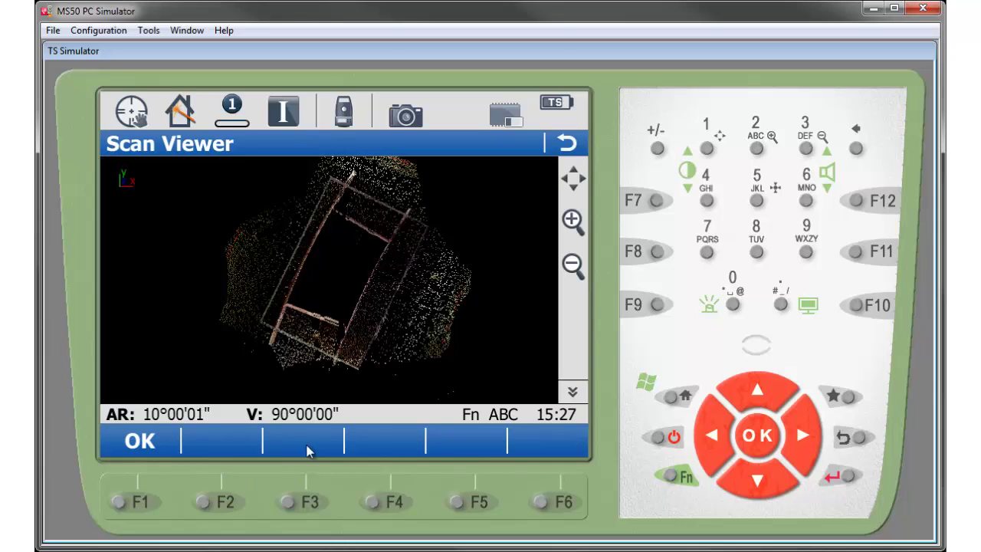
pyautogui.click(573, 392)
pyautogui.click(572, 222)
pyautogui.moveTo(429, 276); pyautogui.dragTo(337, 277)
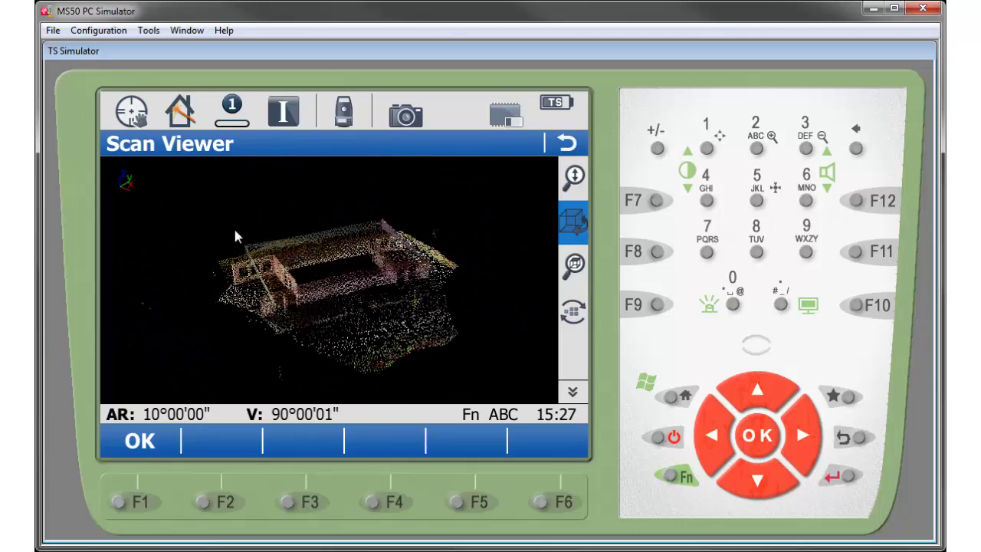
pyautogui.moveTo(398, 317); pyautogui.dragTo(486, 321)
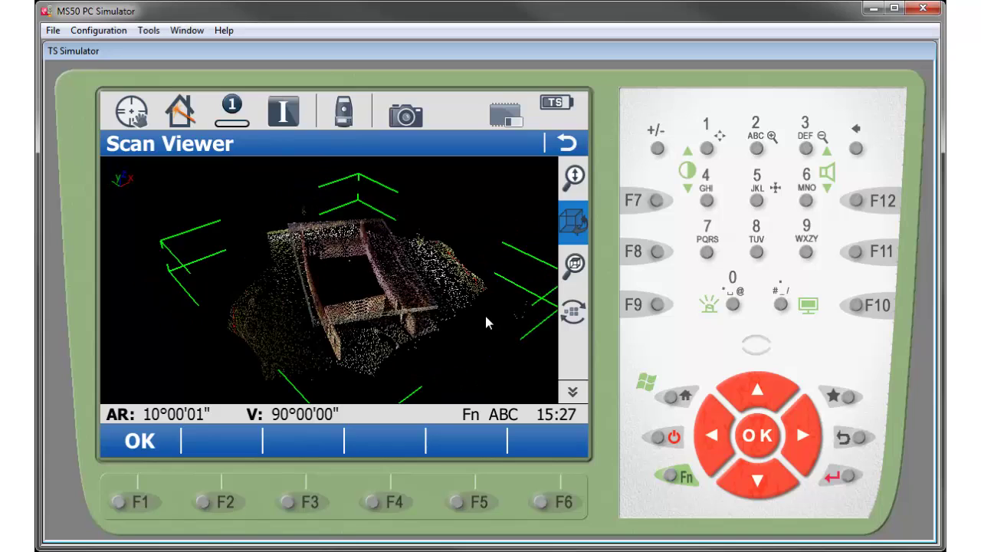
pyautogui.click(140, 440)
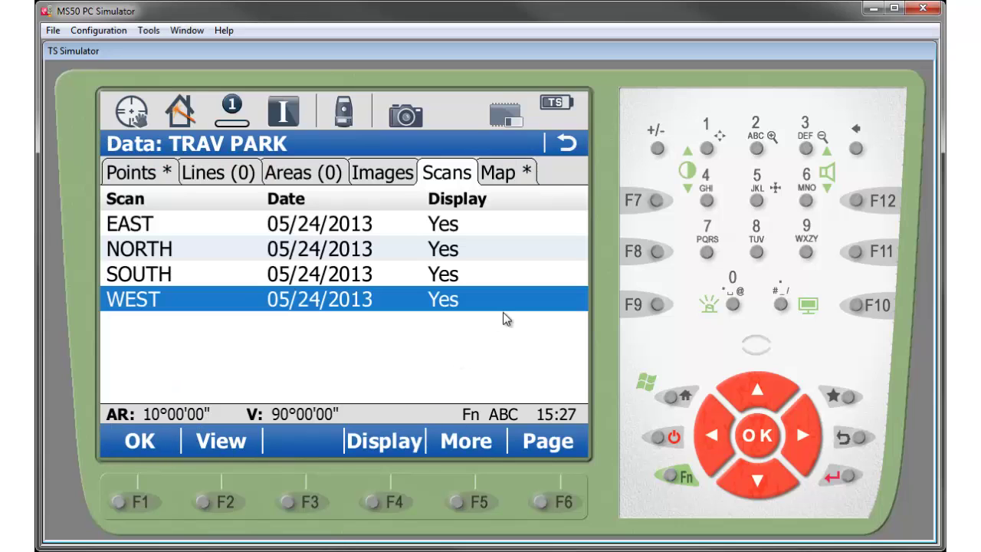
# Go to Jobs & Data, Export & copy data, and open the Export XML data form for TRAV PARK.
pyautogui.click(140, 441)
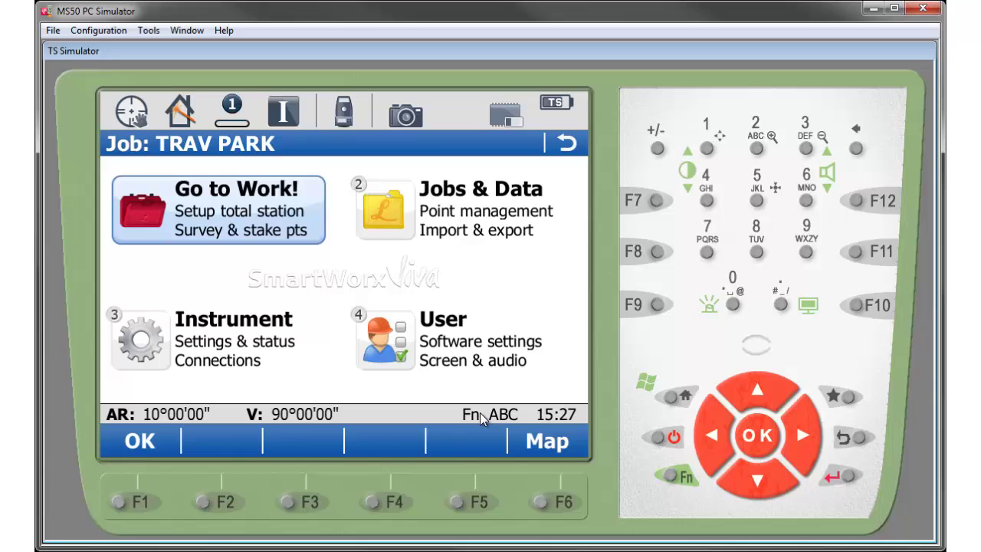
pyautogui.click(482, 205)
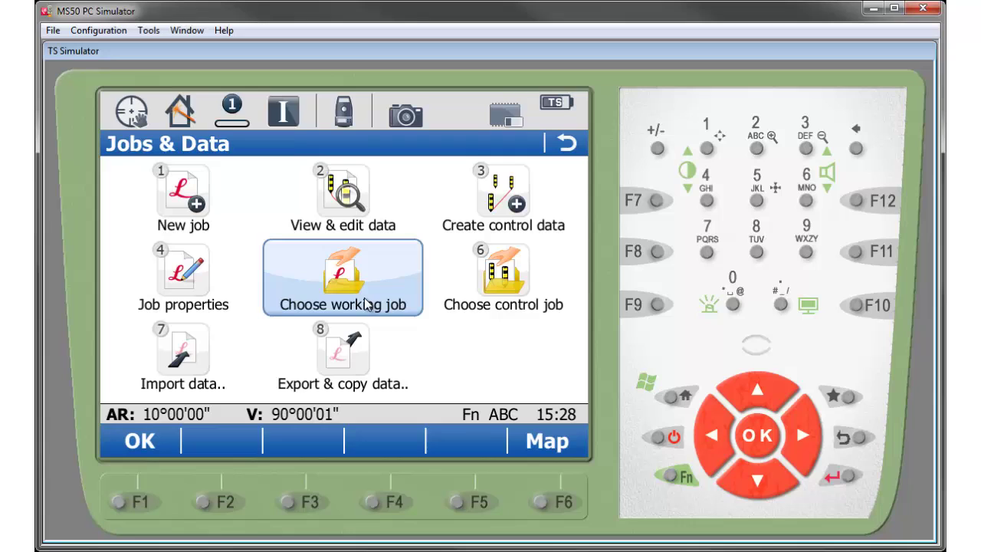
pyautogui.click(339, 363)
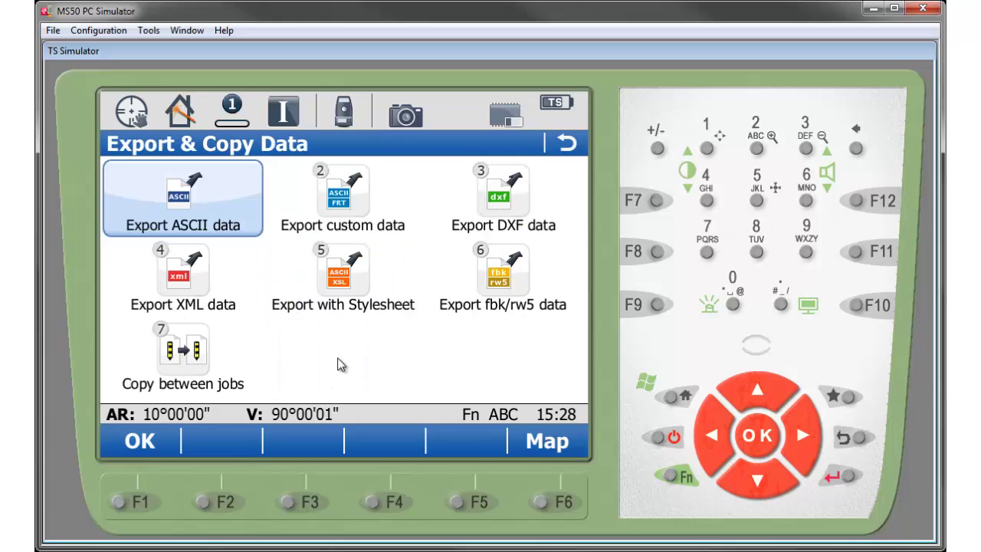
pyautogui.click(186, 274)
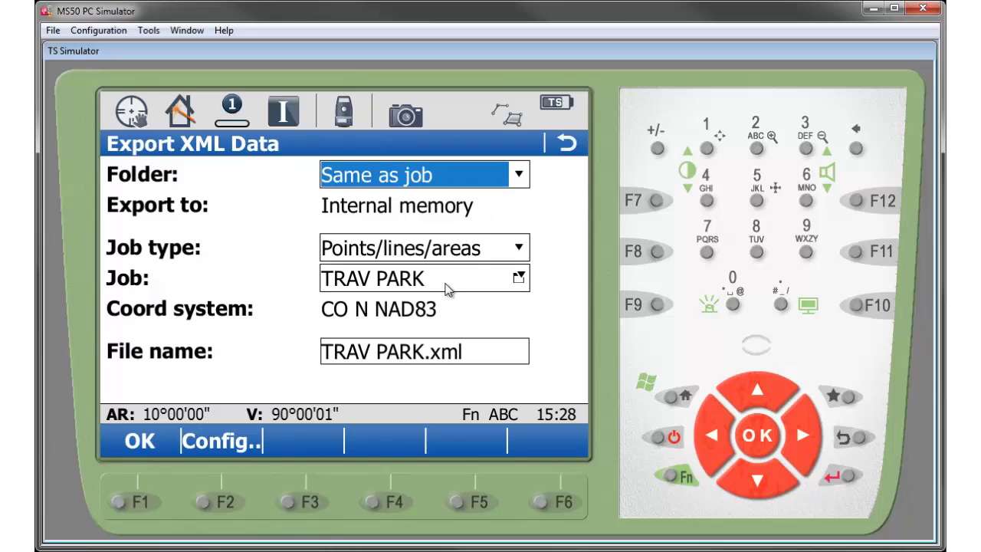
pyautogui.click(409, 253)
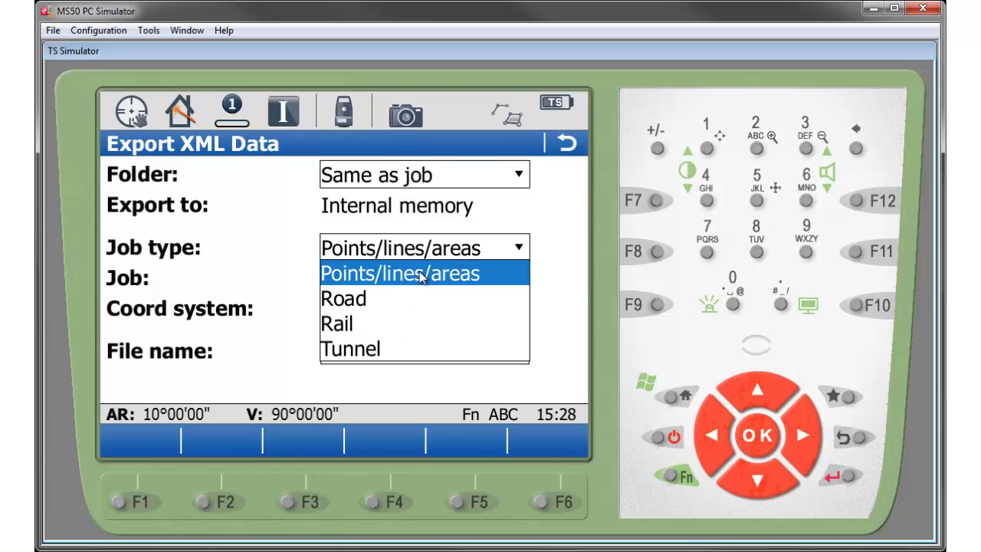
pyautogui.click(421, 273)
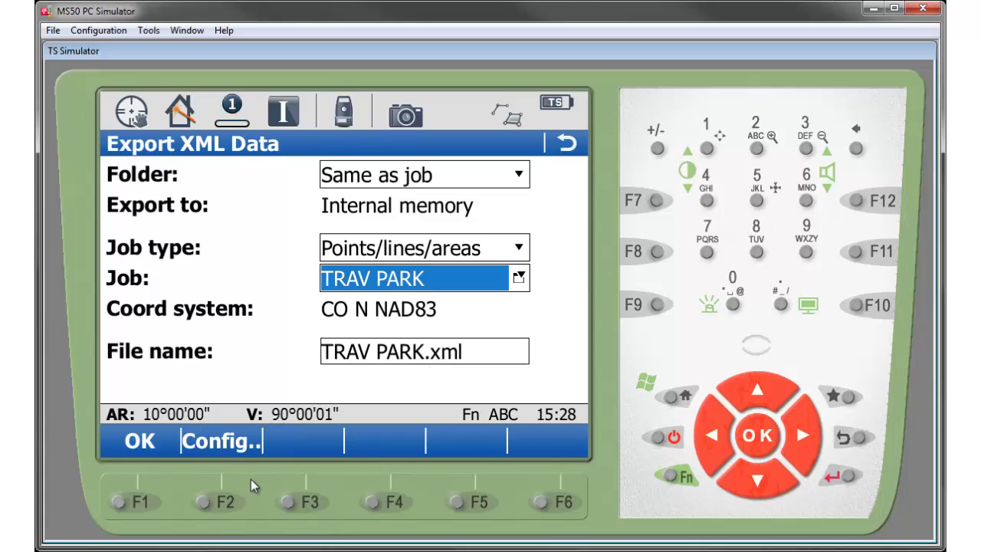
# Review the export Configuration options and show the XML tab: 3D dimensions, LandXML 1.2, Hexagon extension.
pyautogui.click(233, 442)
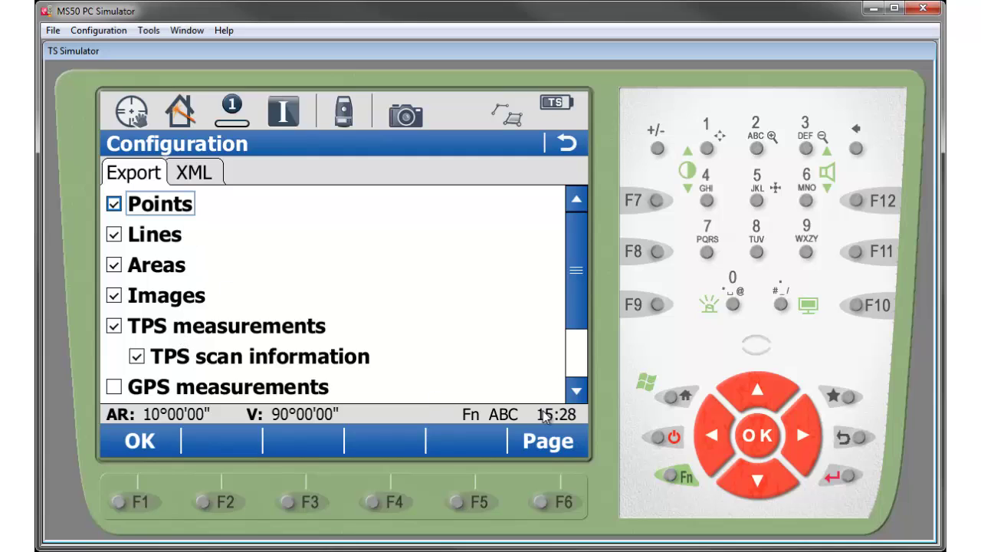
pyautogui.click(577, 367)
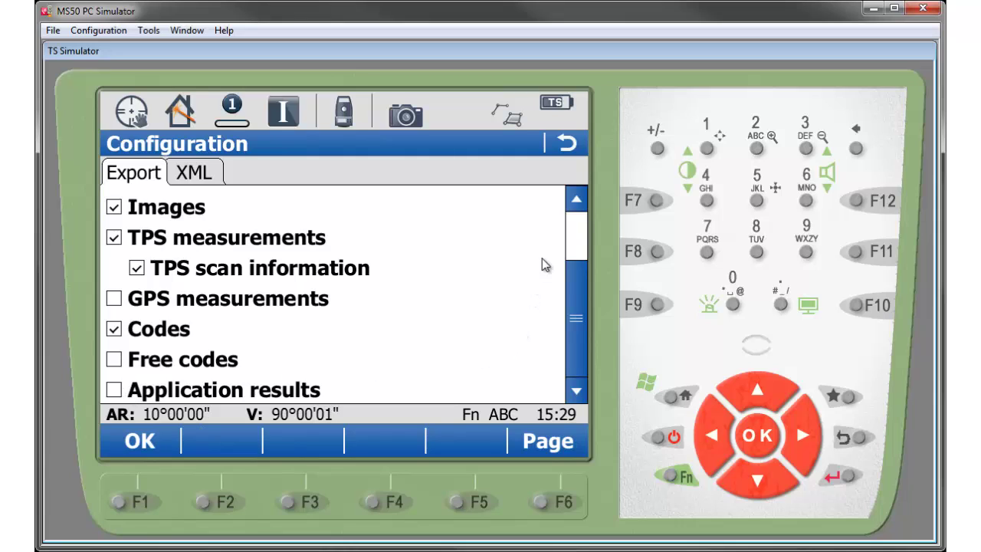
pyautogui.click(580, 235)
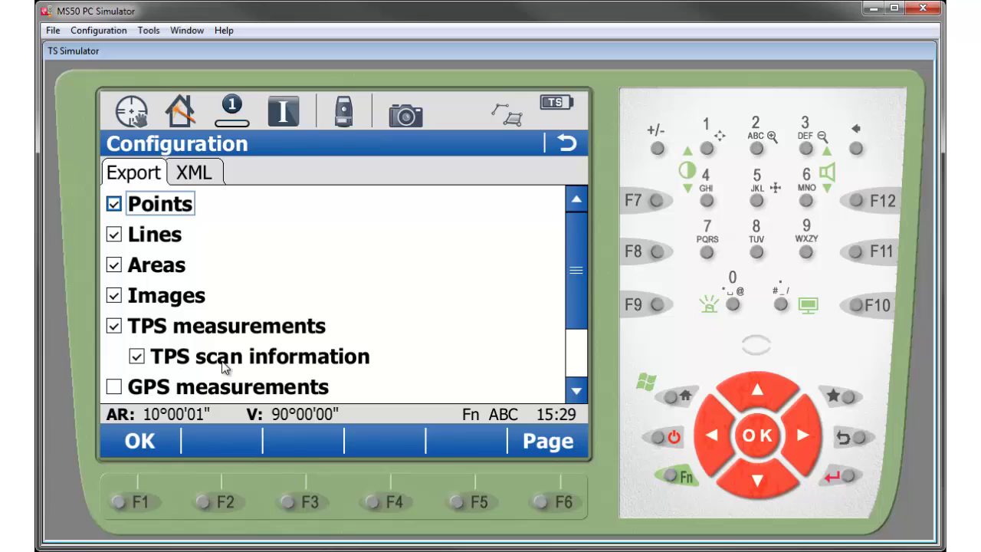
pyautogui.click(190, 175)
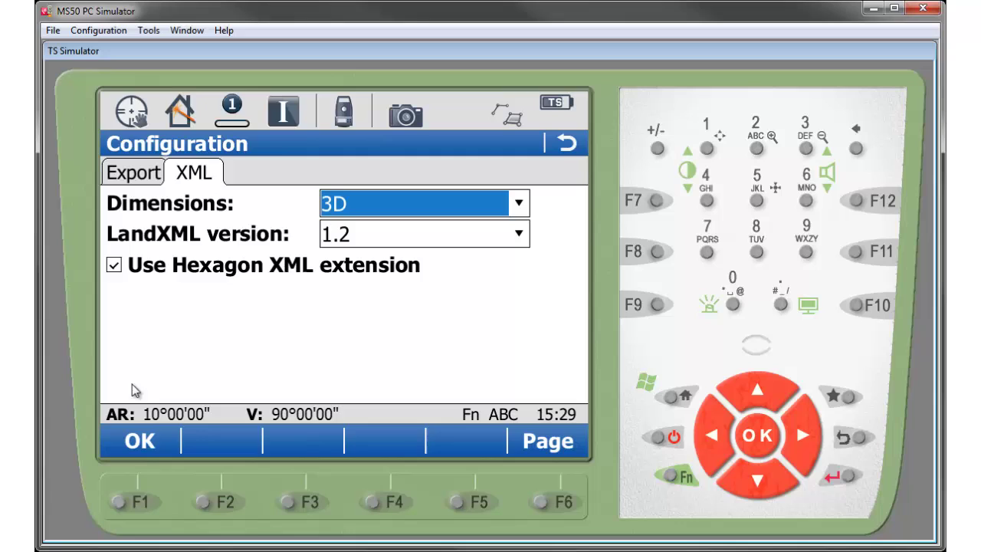
# Export TRAV PARK to TRAV PARK.xml (49 points, 4 scans) and decline exporting more data.
pyautogui.click(147, 448)
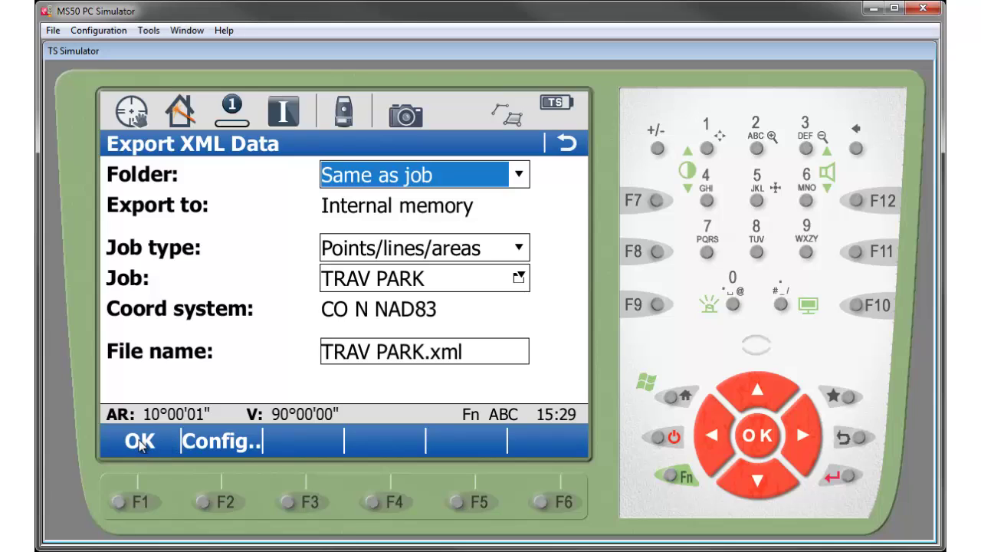
pyautogui.click(140, 443)
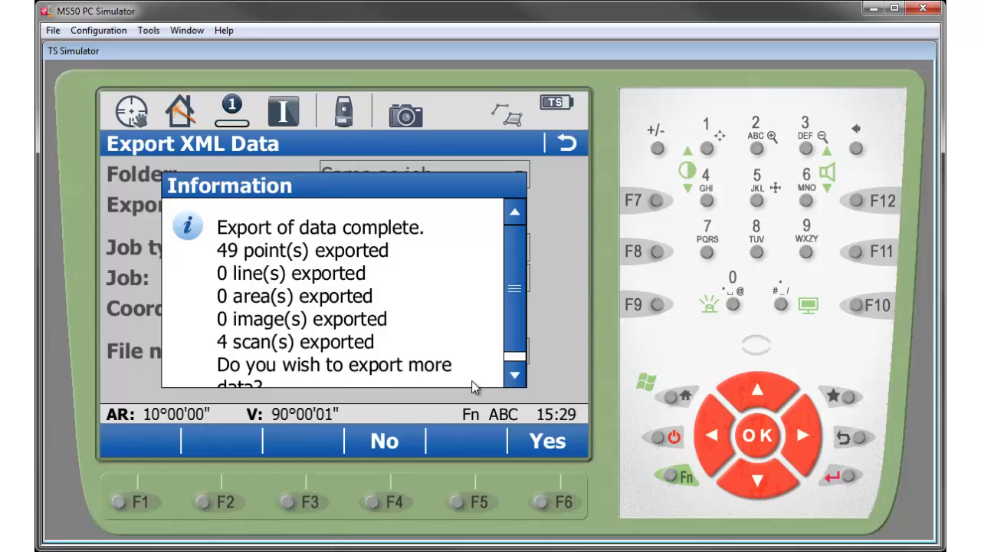
pyautogui.click(514, 375)
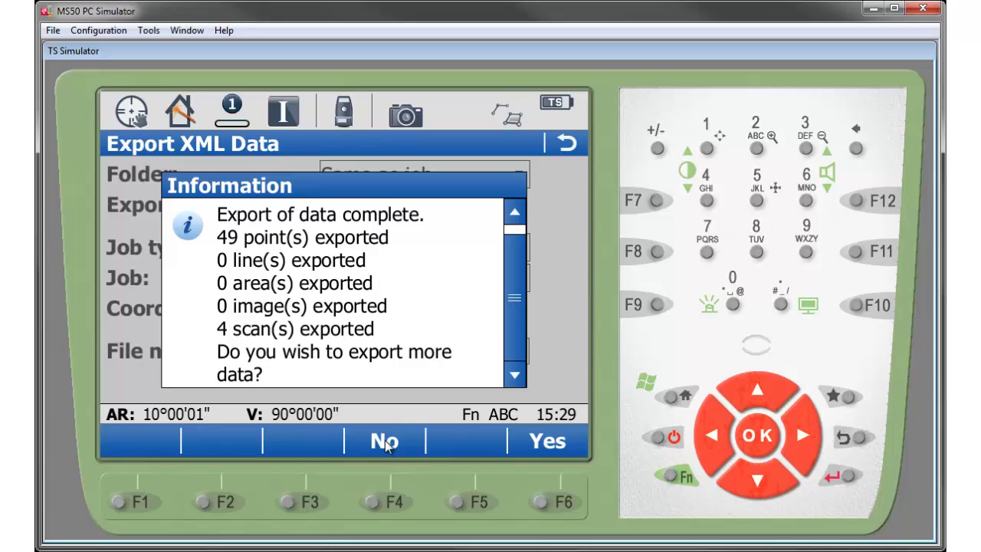
pyautogui.click(386, 443)
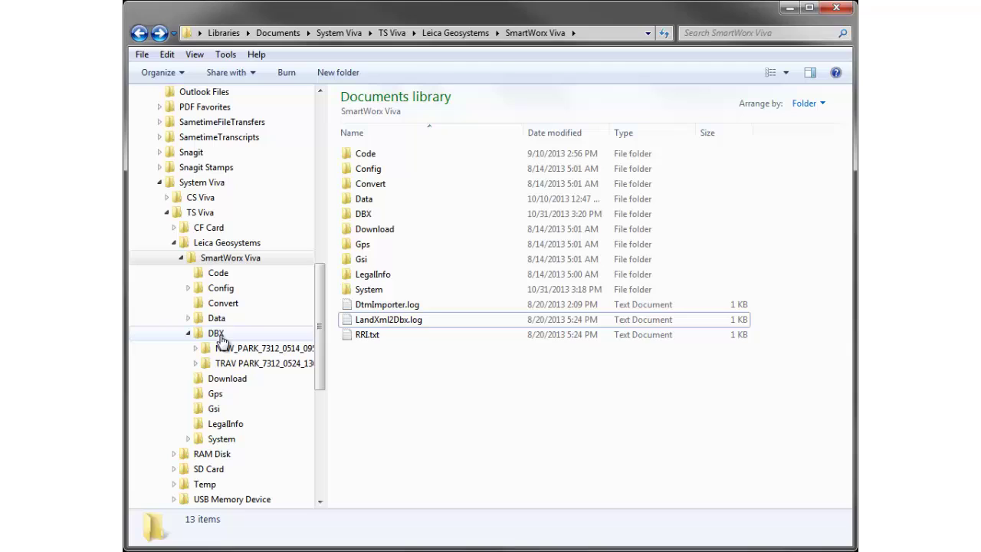
# Open the TRAV PARK job folder in DBX and browse its X07, XML, Scans, Images and m00 entries.
pyautogui.click(217, 334)
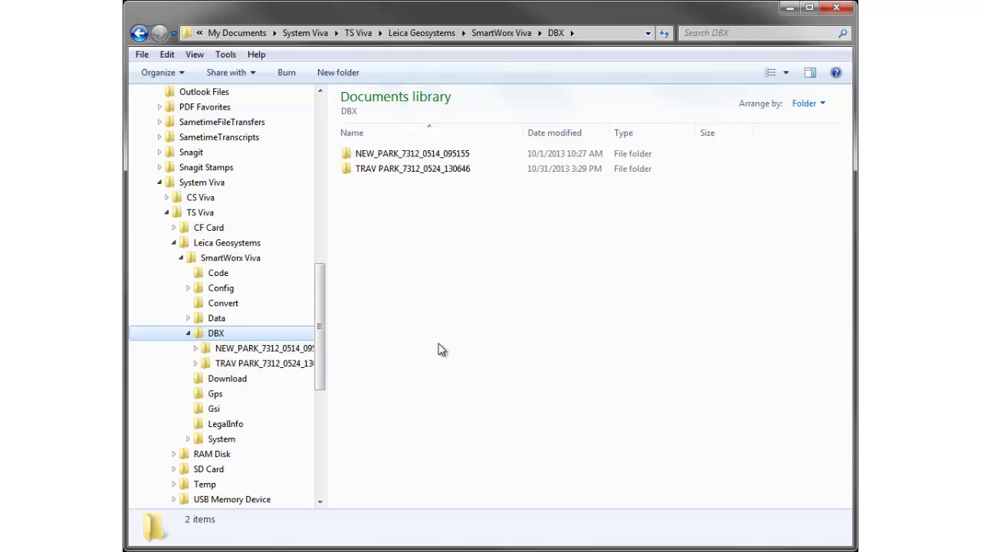
pyautogui.click(387, 171)
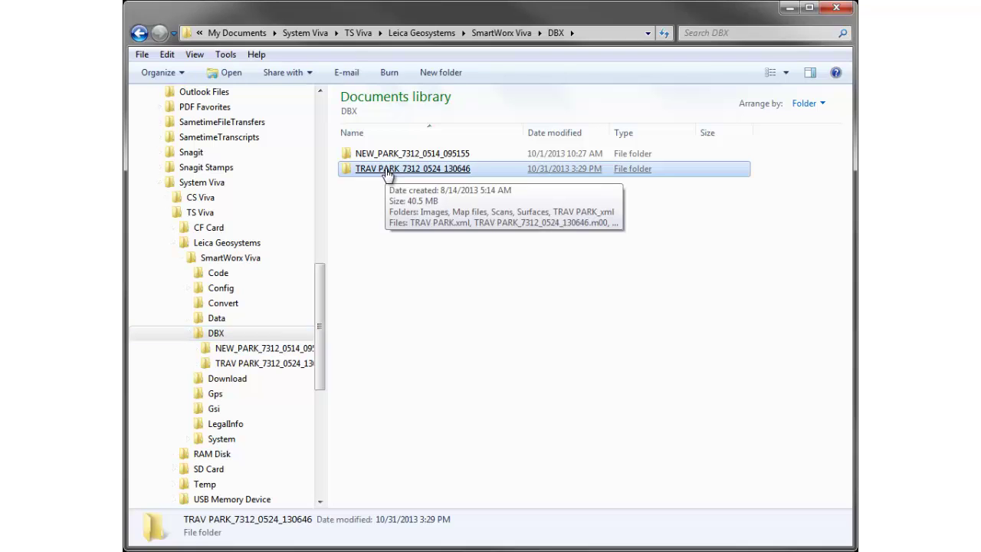
pyautogui.doubleClick(387, 171)
pyautogui.click(414, 335)
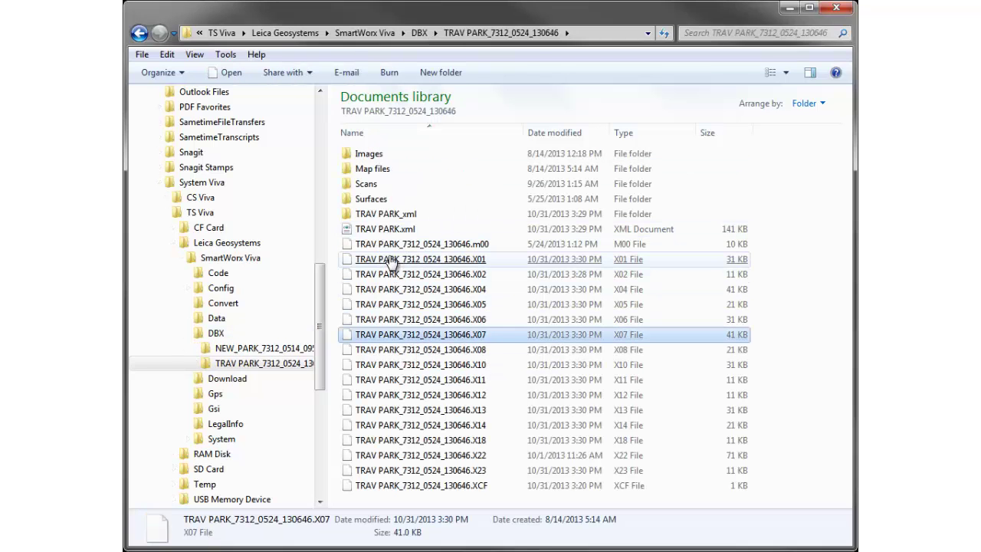
pyautogui.click(397, 230)
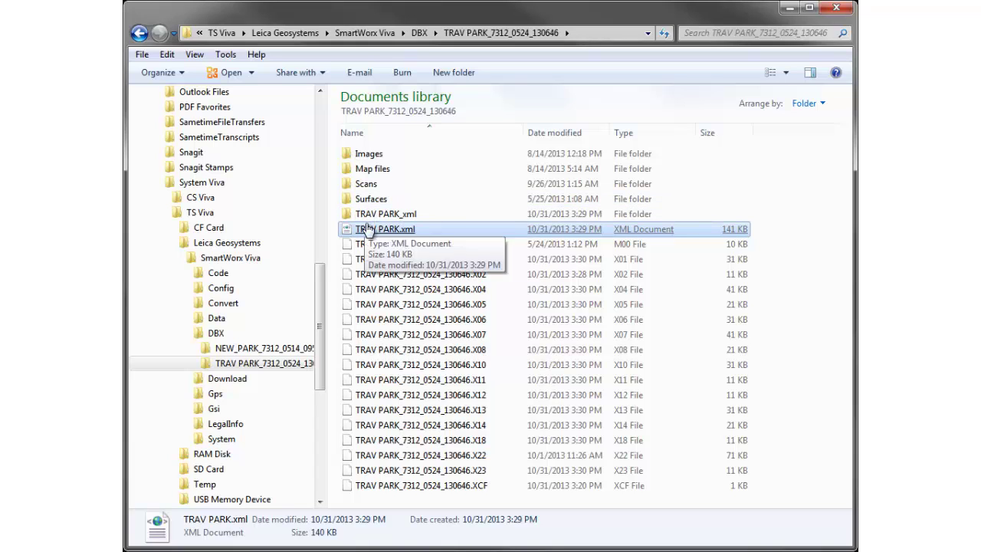
pyautogui.click(371, 185)
pyautogui.click(387, 154)
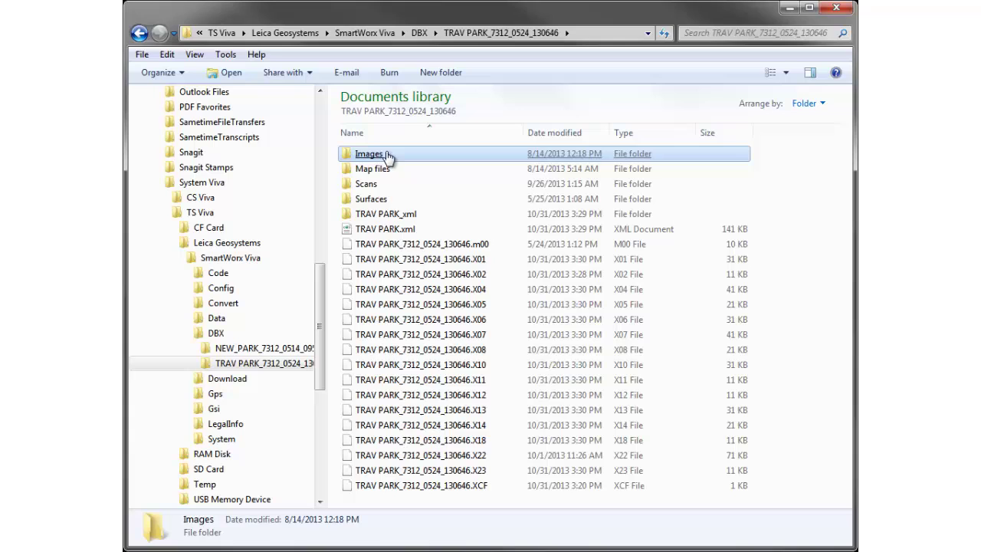
pyautogui.click(383, 244)
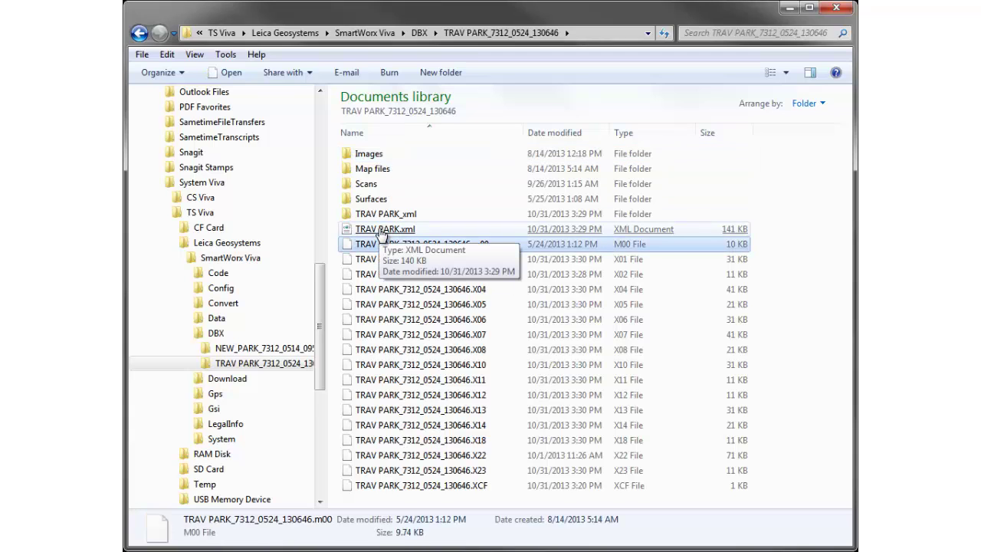
# Check the file details of TRAV PARK.xml, the M00 job file, the X23 and XCF files.
pyautogui.click(381, 232)
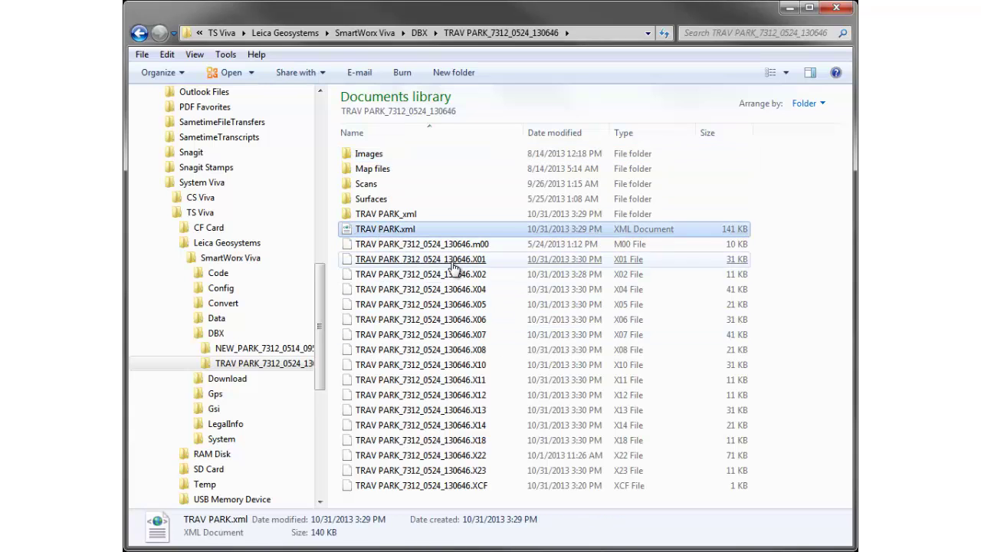
pyautogui.click(460, 246)
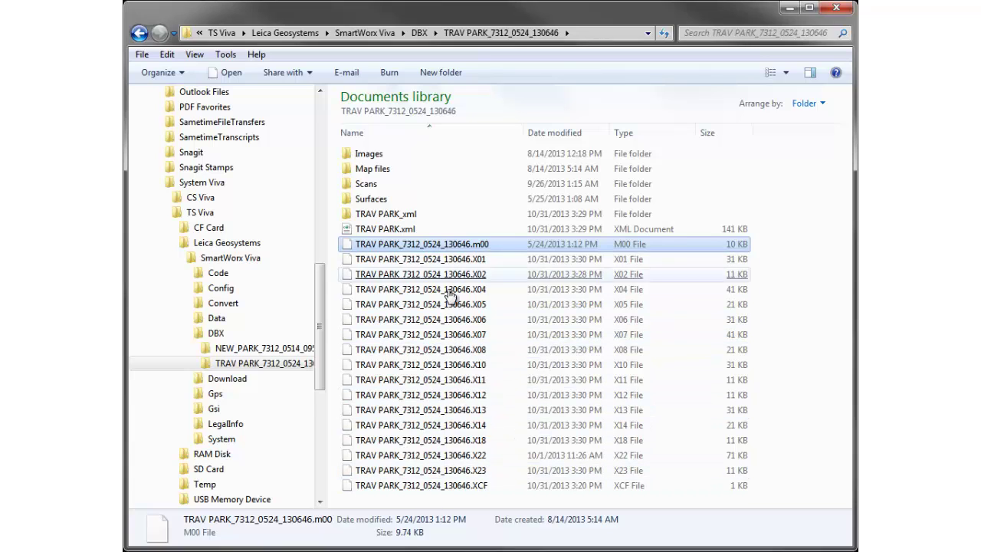
pyautogui.click(433, 470)
pyautogui.click(453, 245)
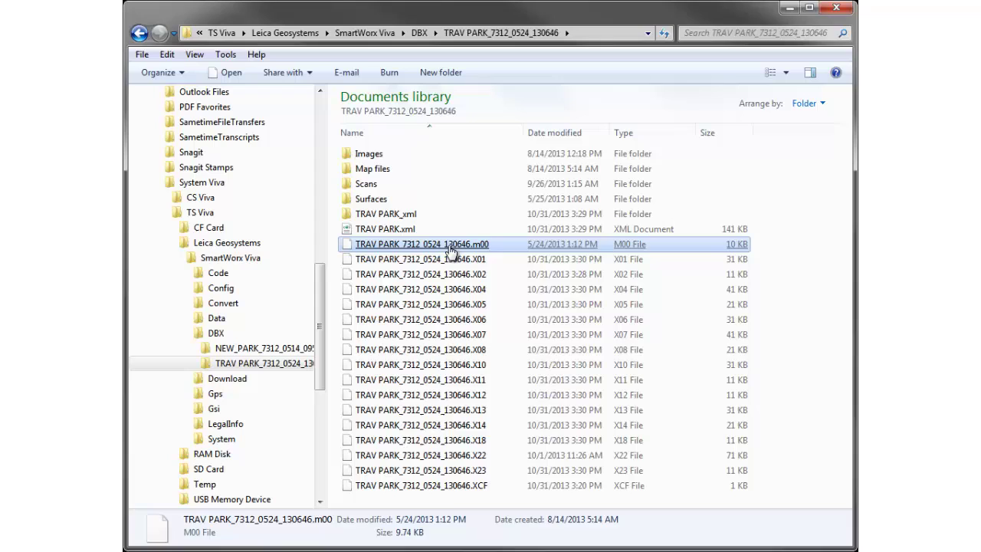
pyautogui.click(445, 487)
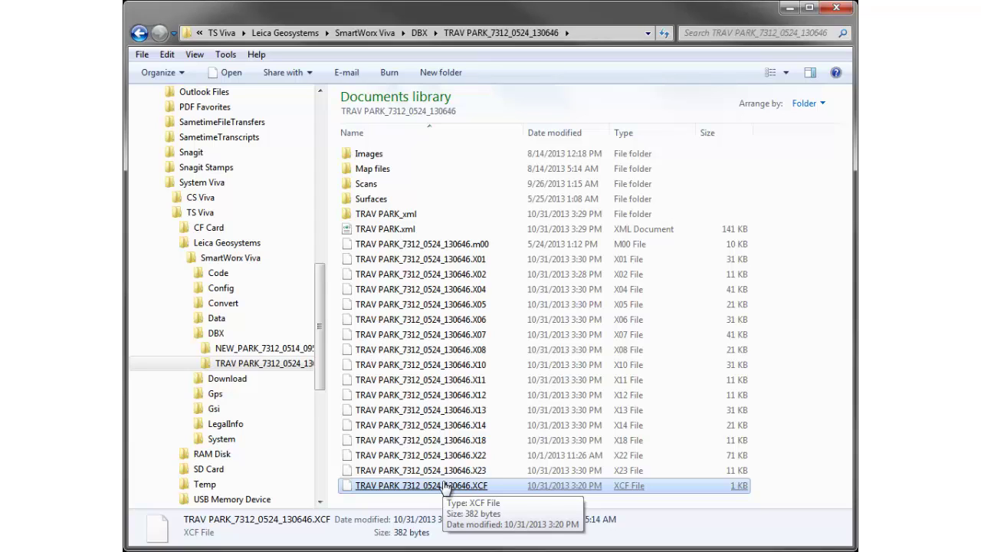
# Return to DBX, reopen TRAV PARK_7312_0524_130646 and select the exported TRAV PARK.xml.
pyautogui.click(267, 365)
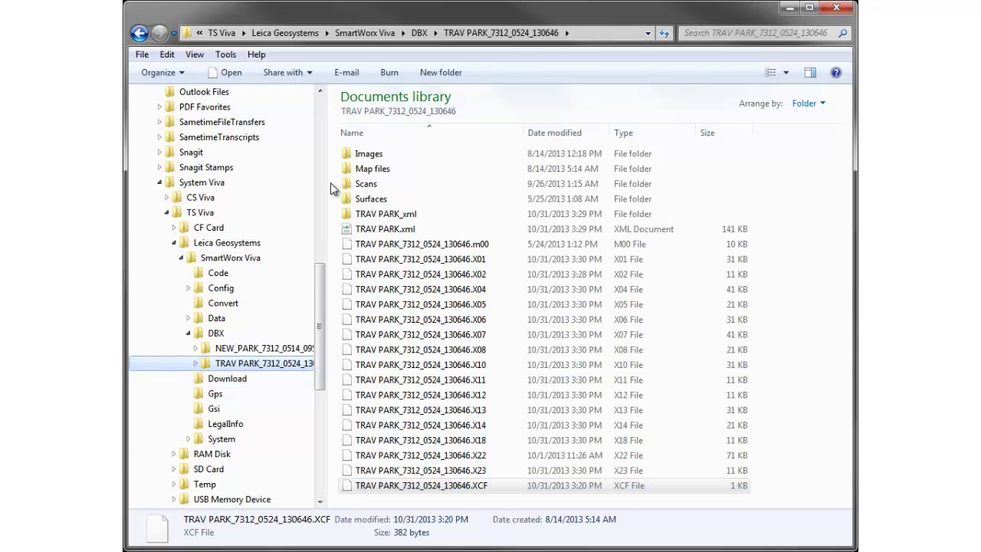
pyautogui.click(139, 33)
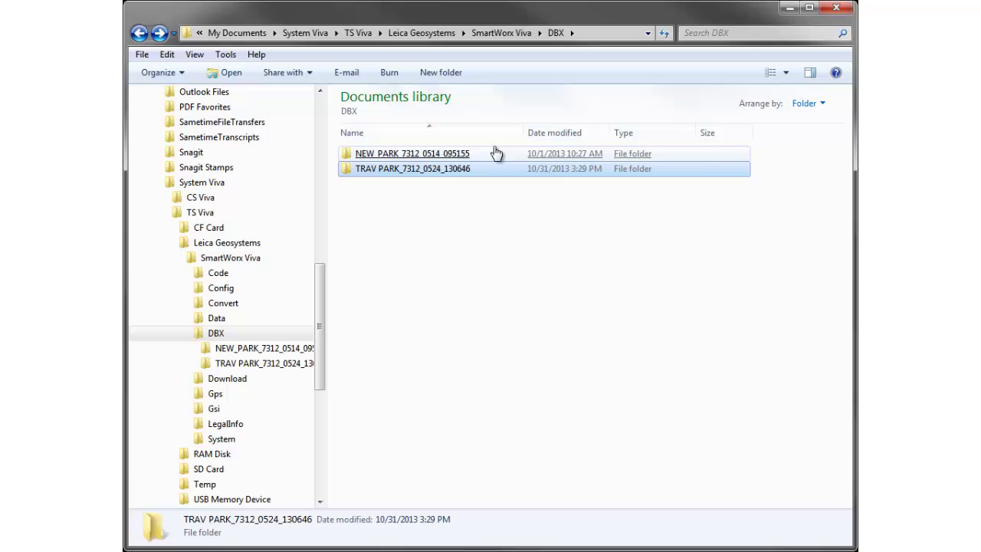
pyautogui.doubleClick(450, 176)
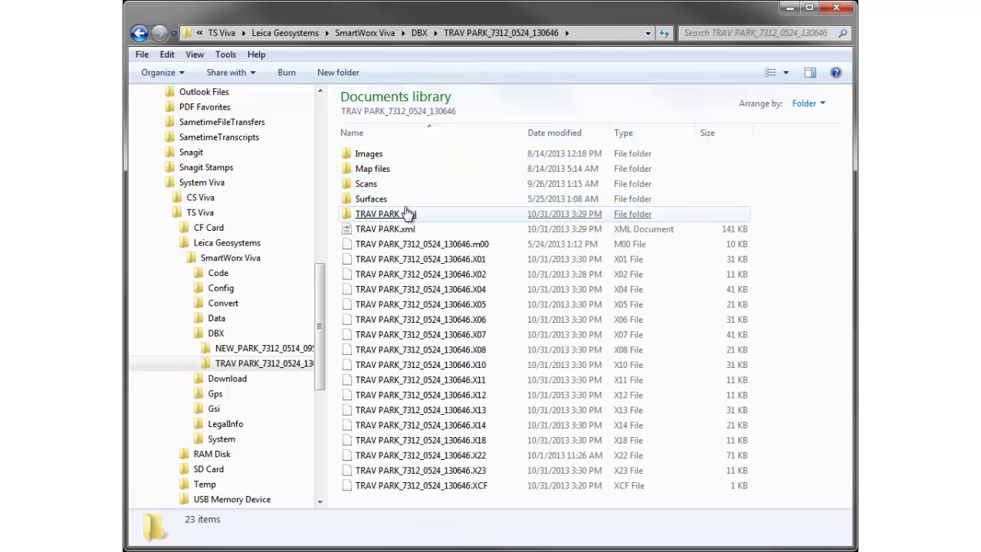
pyautogui.click(406, 214)
pyautogui.click(416, 246)
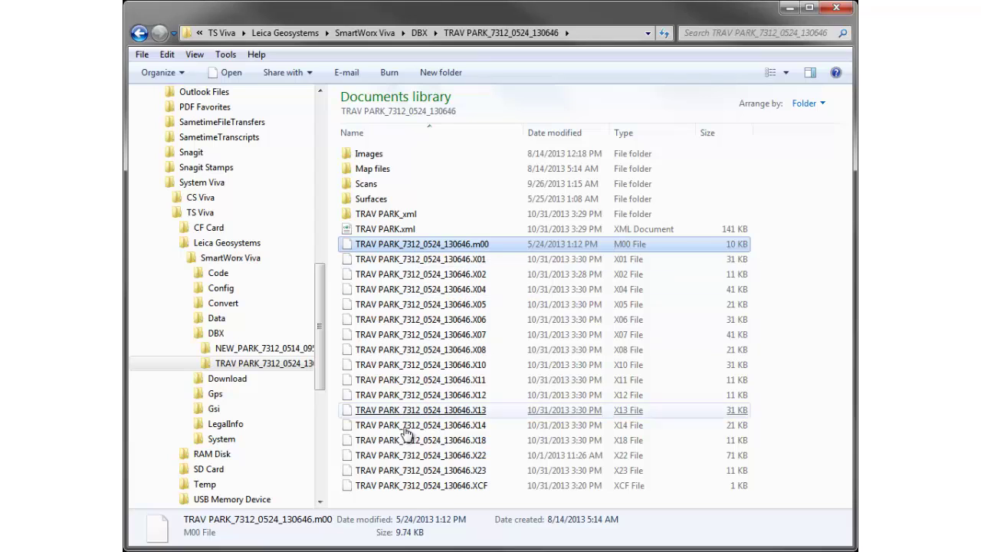
pyautogui.click(389, 219)
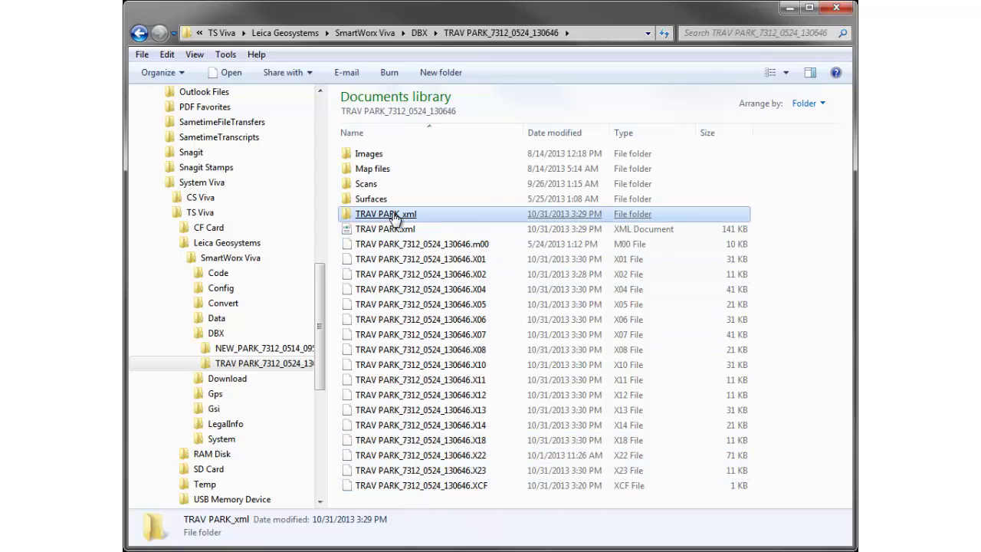
pyautogui.click(390, 230)
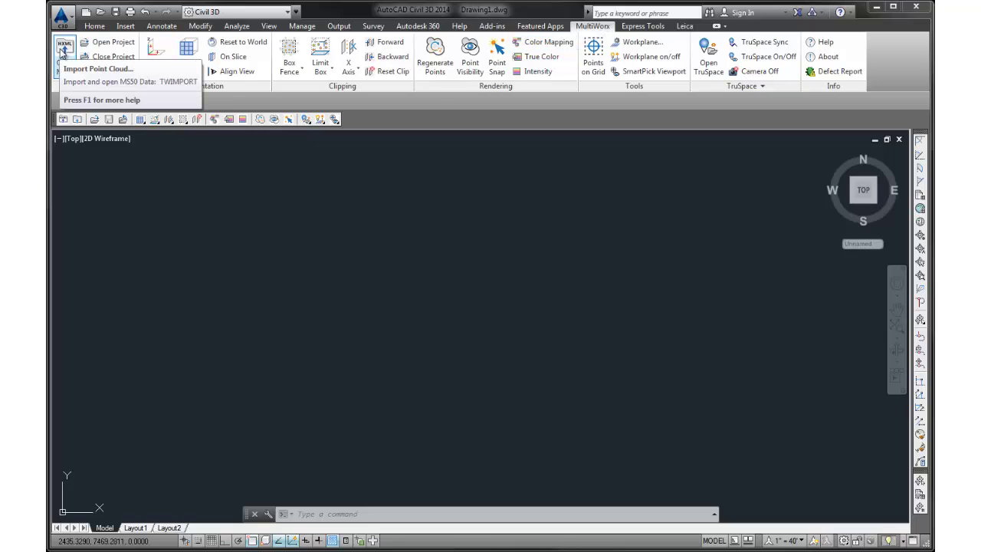
# Launch Open MS50 (TWIMPORT) from the MultiWorx ribbon tab.
pyautogui.click(63, 50)
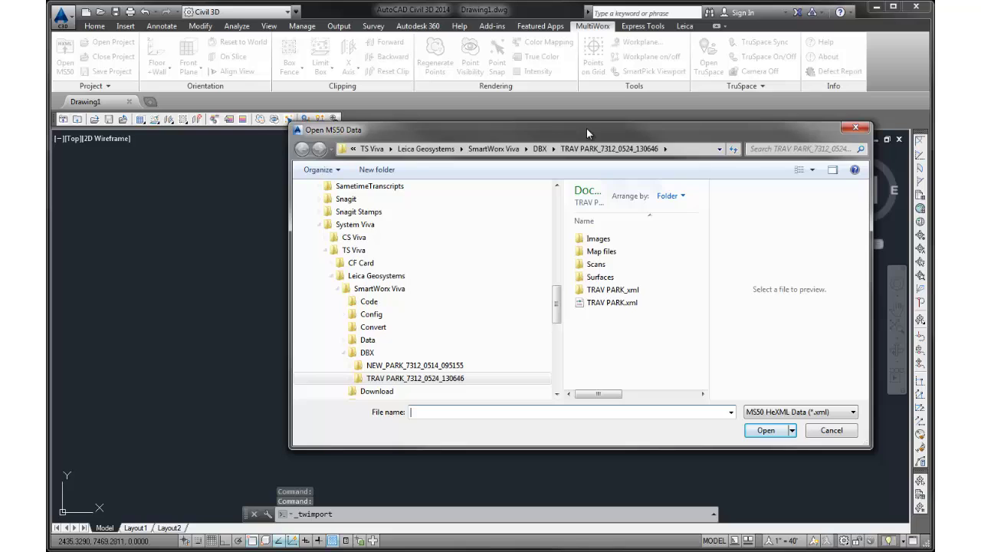
# Import TRAV PARK.xml from the TRAV PARK_7312_0524_130646 folder using Feet (U.S. Survey) units.
pyautogui.moveTo(586, 128); pyautogui.dragTo(488, 107)
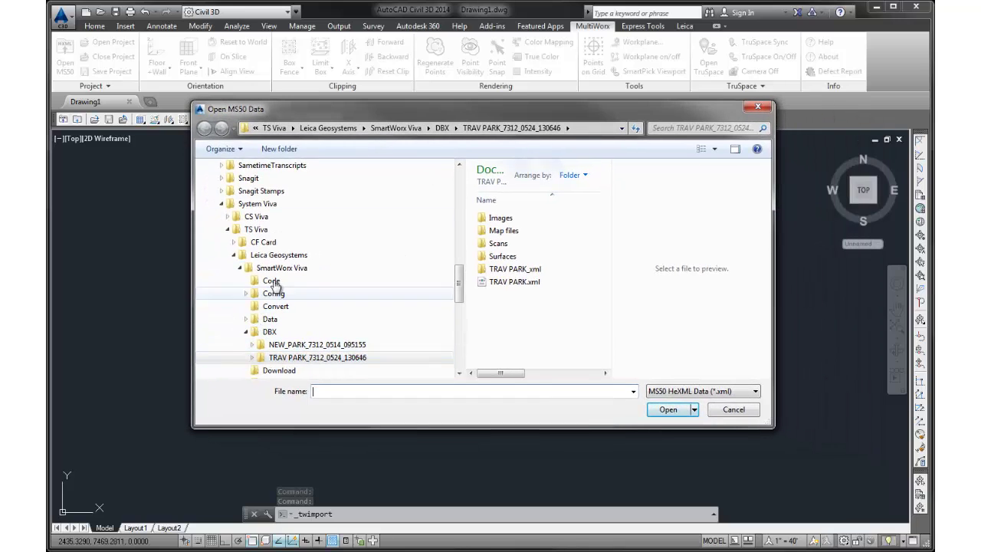
pyautogui.click(290, 361)
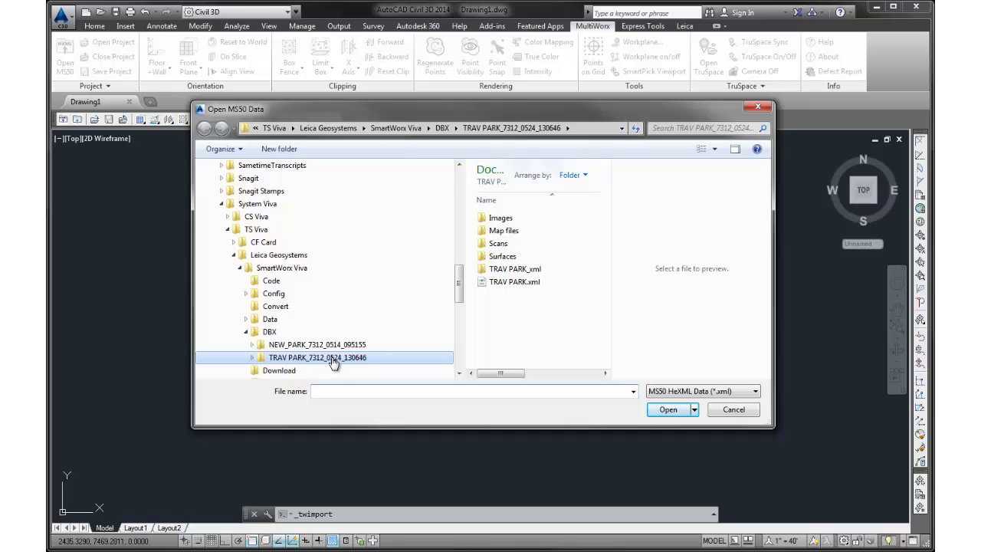
pyautogui.doubleClick(521, 283)
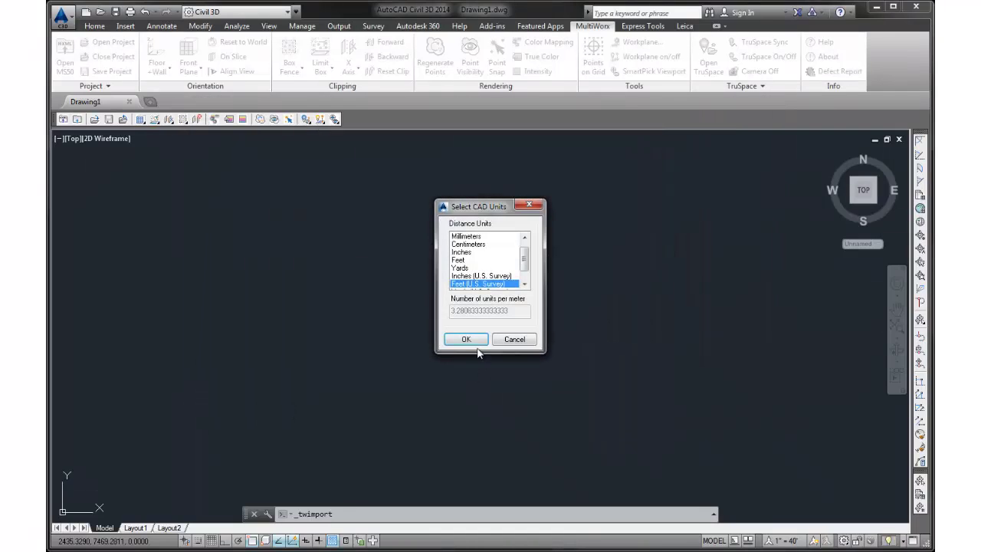
pyautogui.click(472, 340)
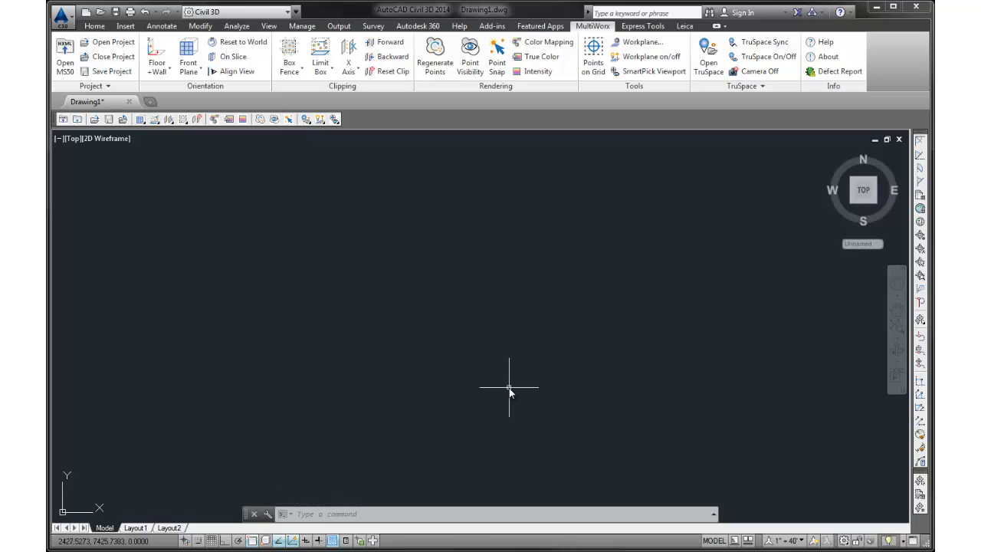
# Zoom to extents with Z, E and set the view to Front using the ViewCube.
pyautogui.click(460, 513)
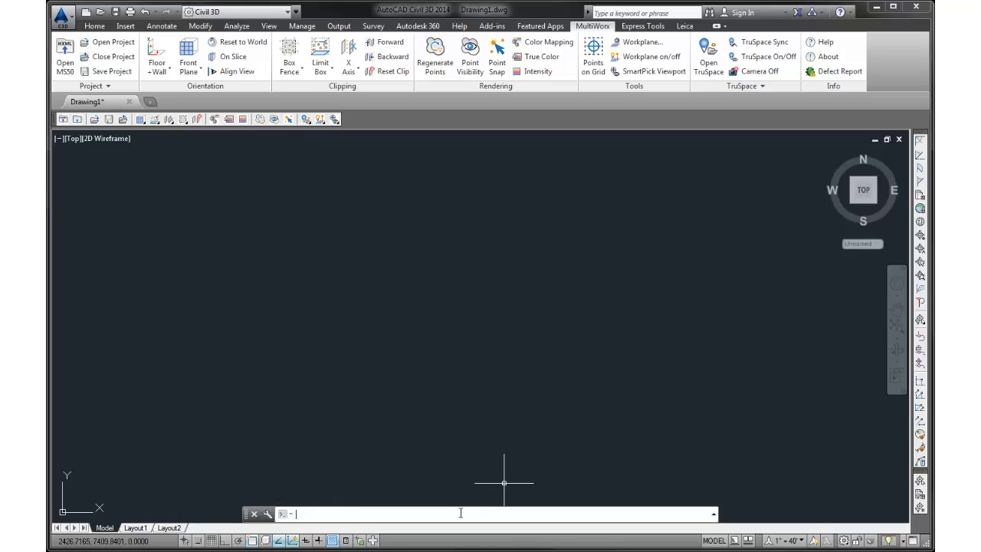
pyautogui.write('z')
pyautogui.press('Return')
pyautogui.write('e')
pyautogui.press('Return')
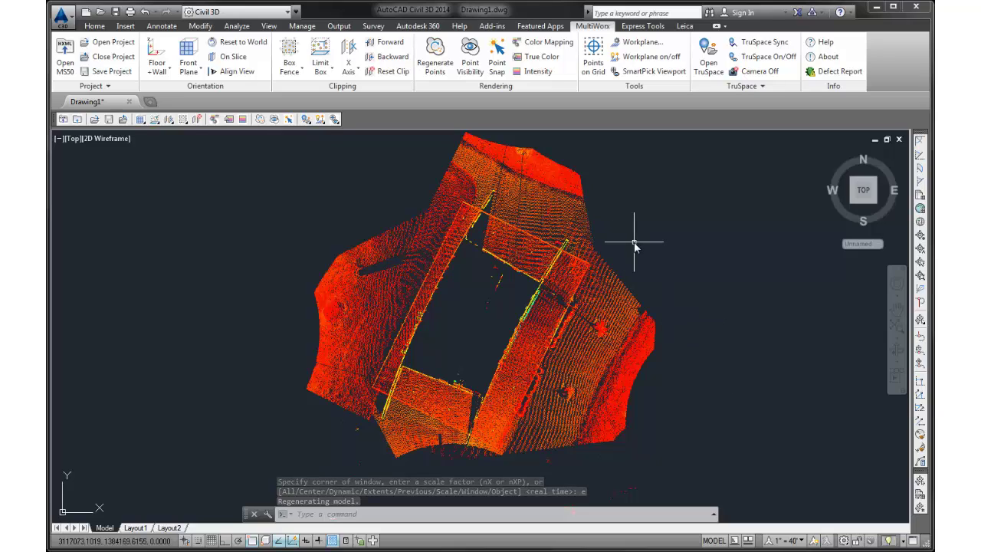
pyautogui.click(860, 202)
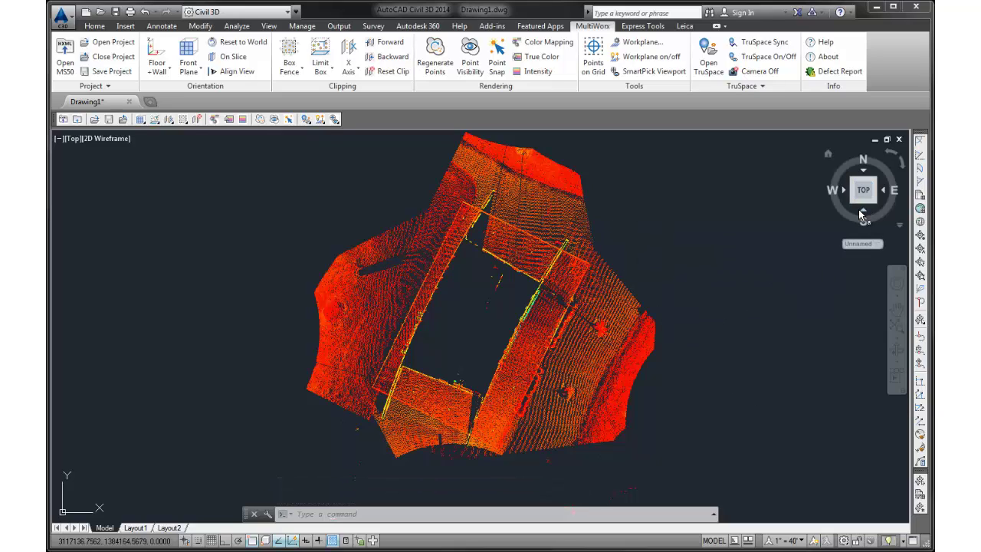
pyautogui.click(863, 209)
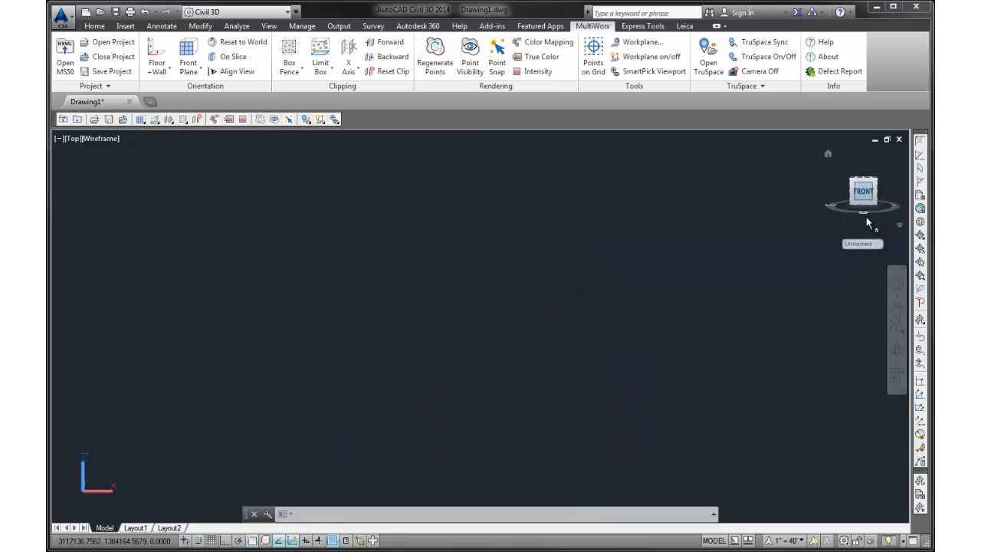
# Orbit the cloud to an oblique view from above and apply MultiWorx True Color.
pyautogui.click(895, 349)
pyautogui.moveTo(558, 348); pyautogui.dragTo(508, 396)
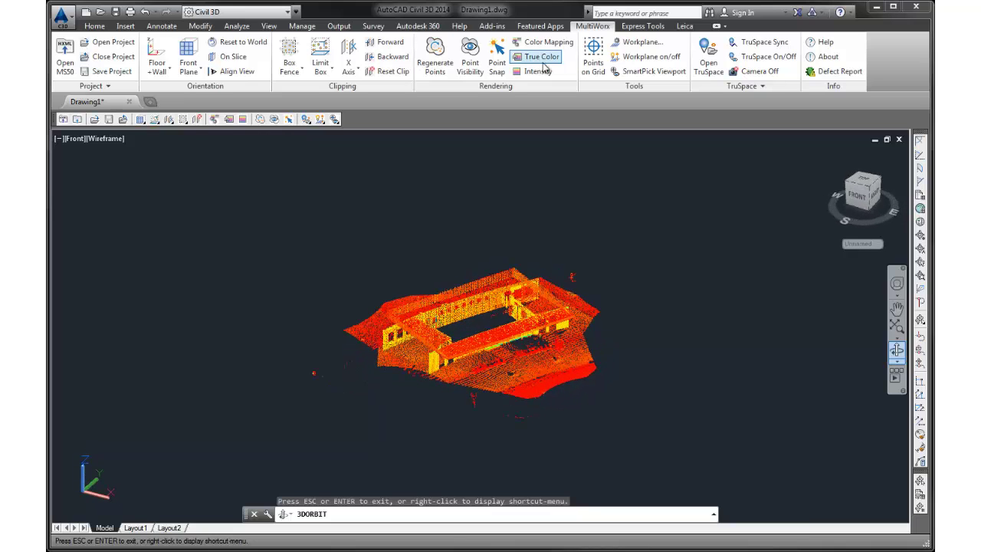
pyautogui.click(540, 56)
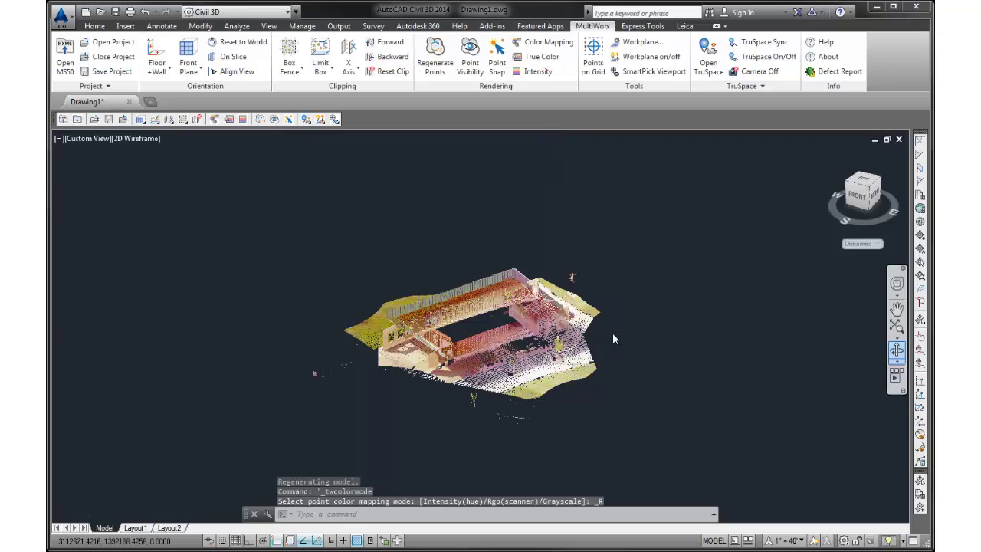
pyautogui.scroll(5, 612, 333)
pyautogui.scroll(4, 314, 295)
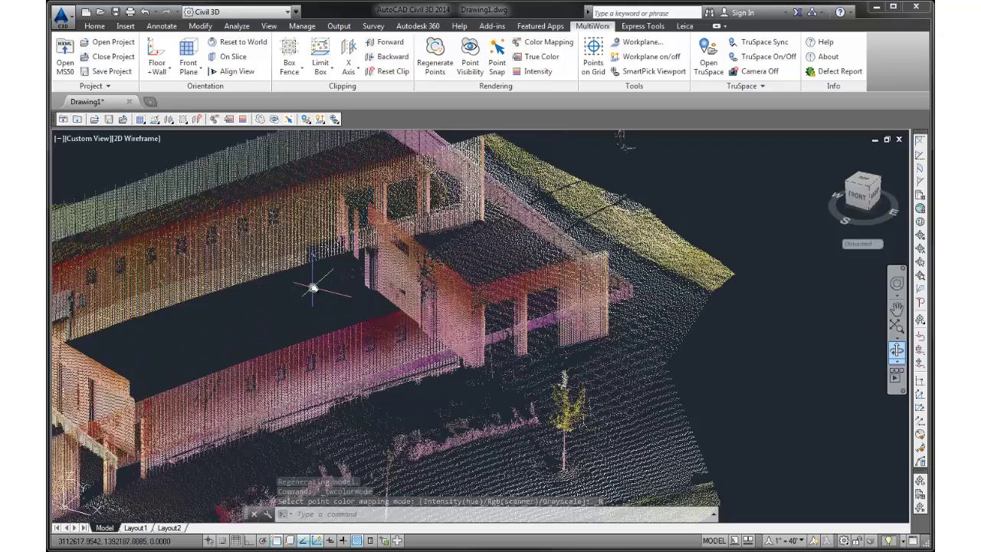
pyautogui.scroll(-5, 547, 284)
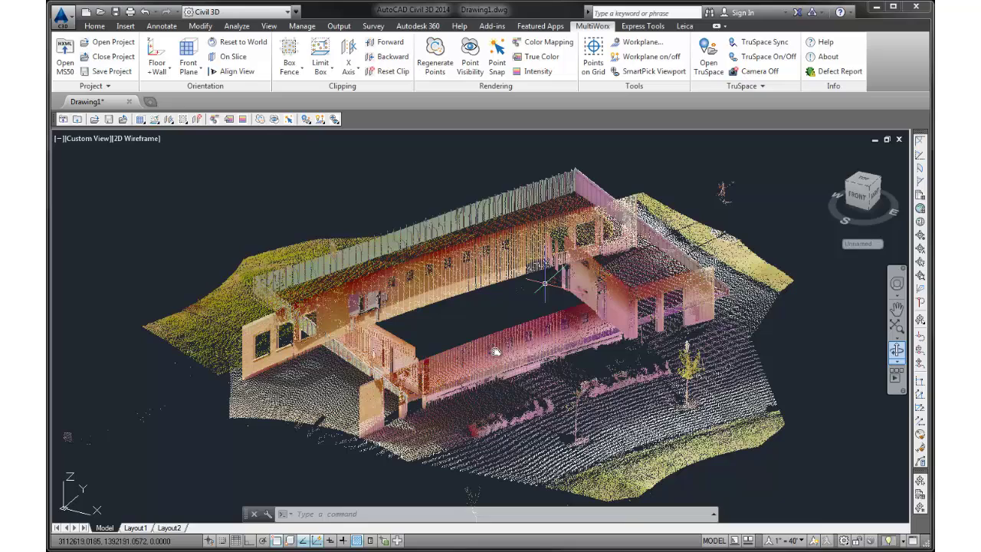